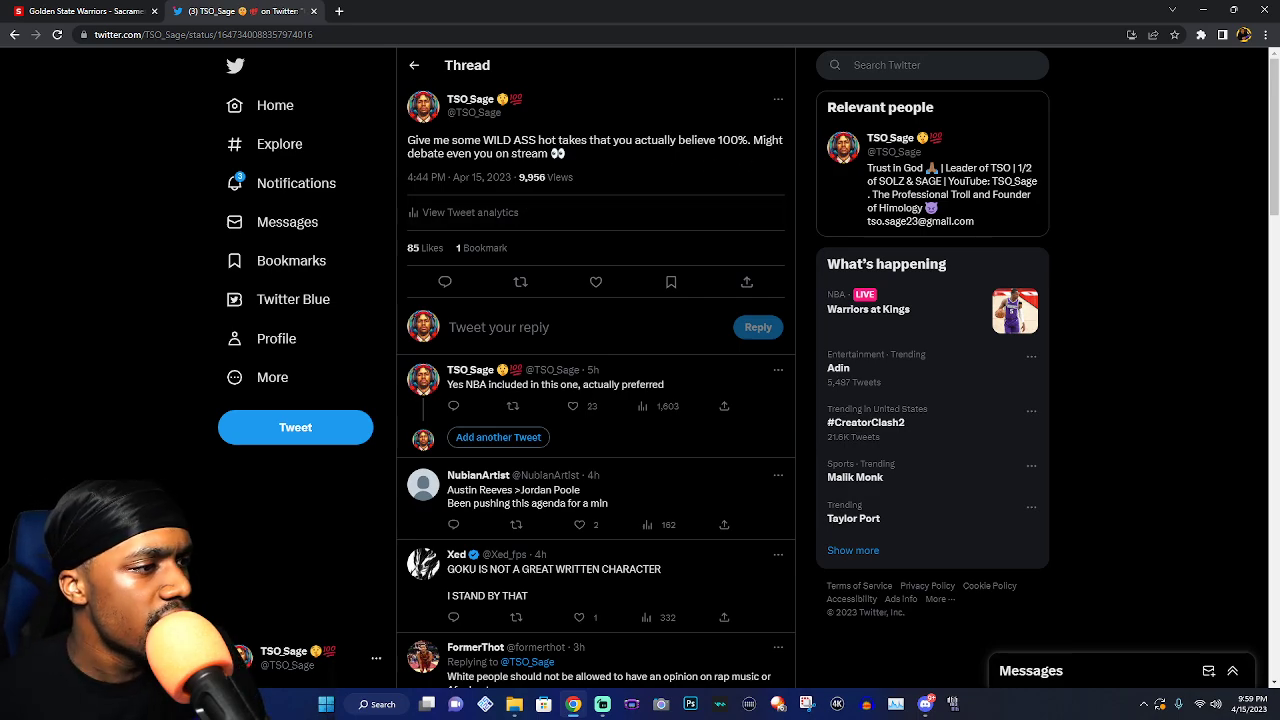
{"action": "scroll", "coordinate": [509, 381], "scroll_direction": "down", "scroll_amount": 1}
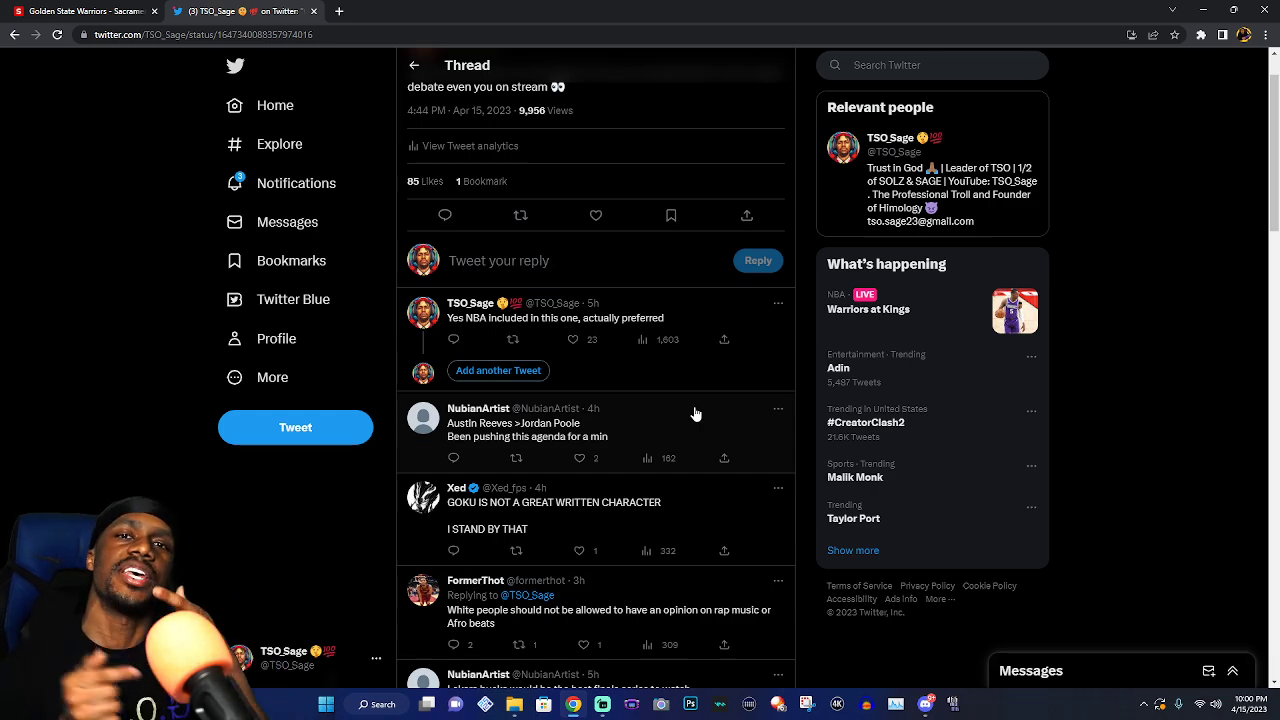
{"action": "scroll", "coordinate": [696, 413], "scroll_direction": "down", "scroll_amount": 1}
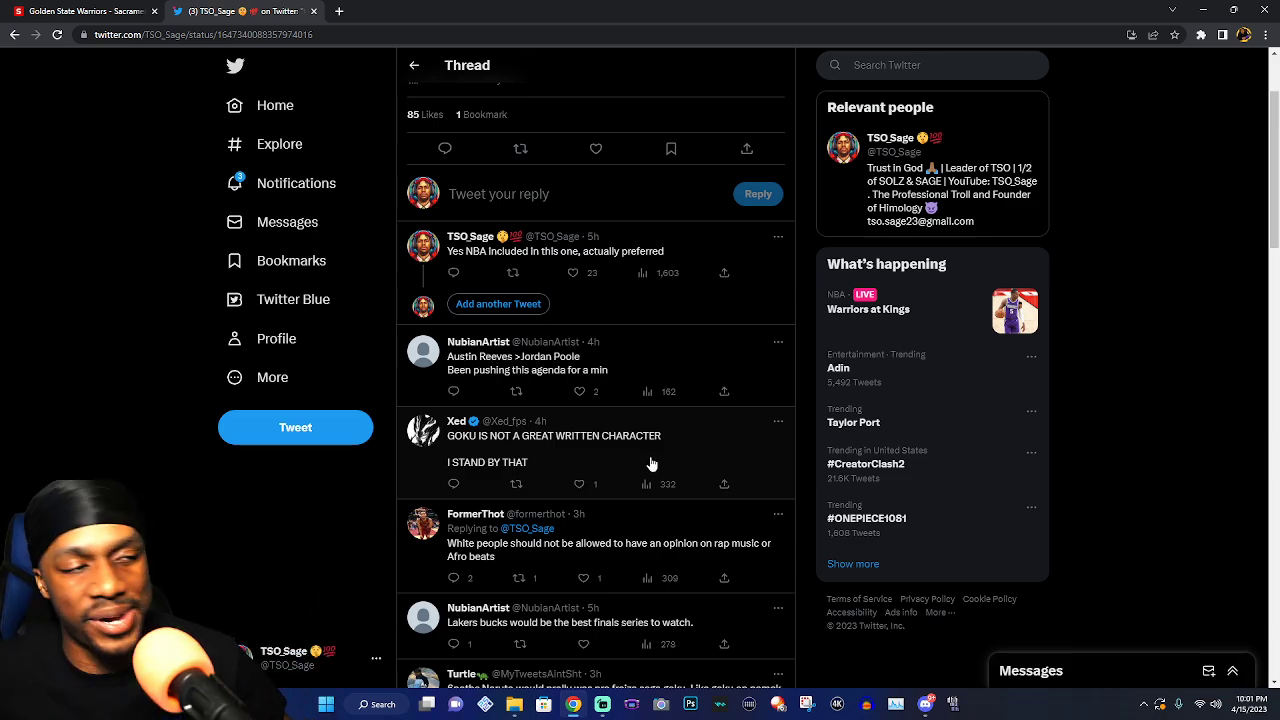
{"action": "scroll", "coordinate": [651, 459], "scroll_direction": "down", "scroll_amount": 2}
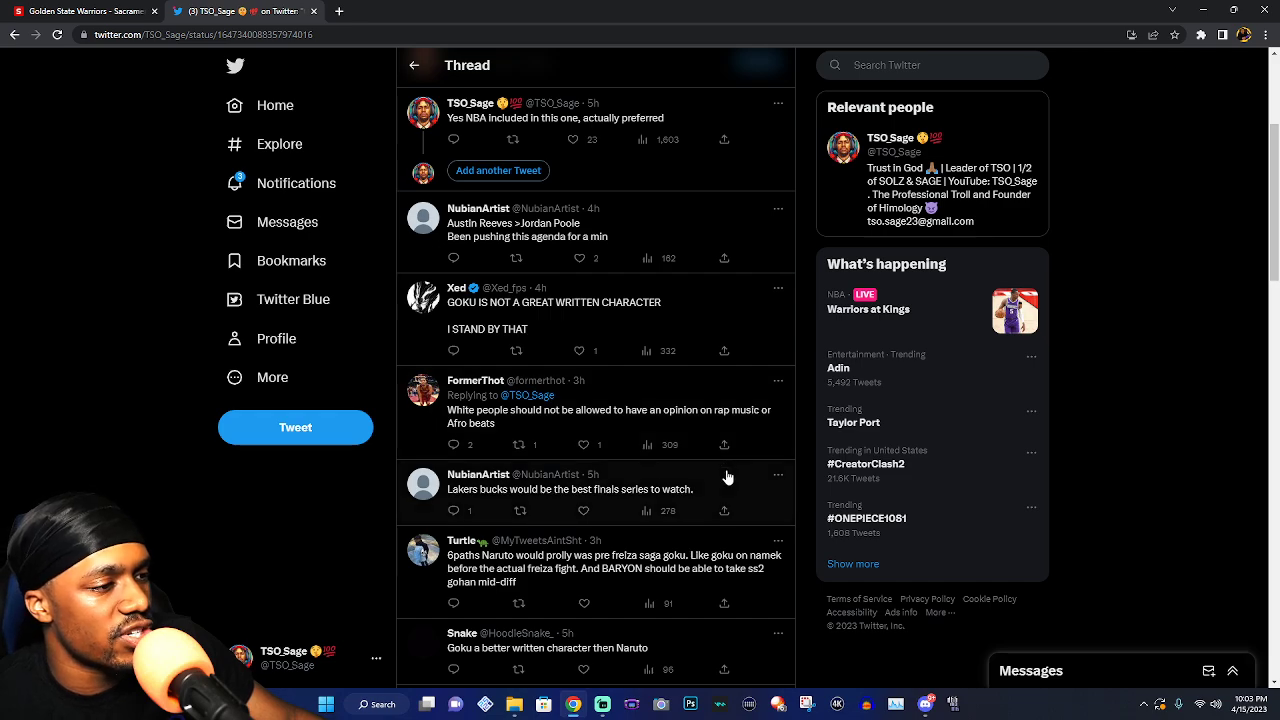
{"action": "scroll", "coordinate": [728, 478], "scroll_direction": "down", "scroll_amount": 1}
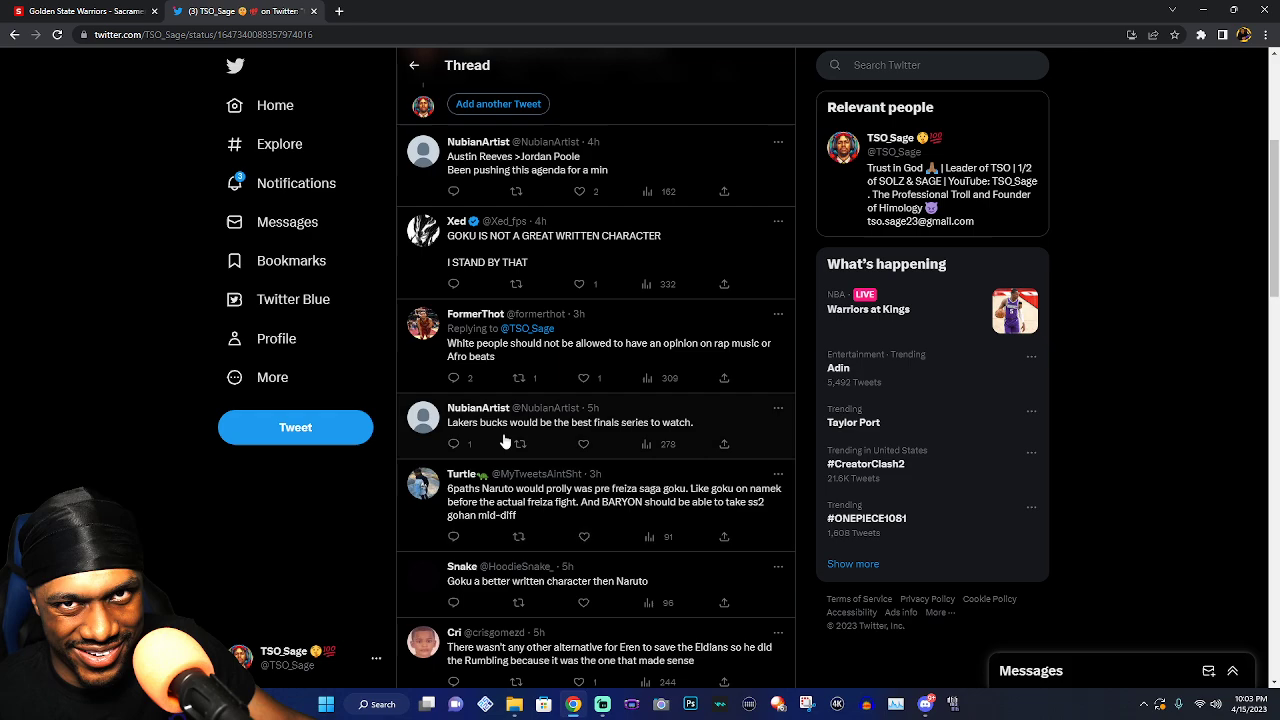
{"action": "scroll", "coordinate": [738, 387], "scroll_direction": "down", "scroll_amount": 1}
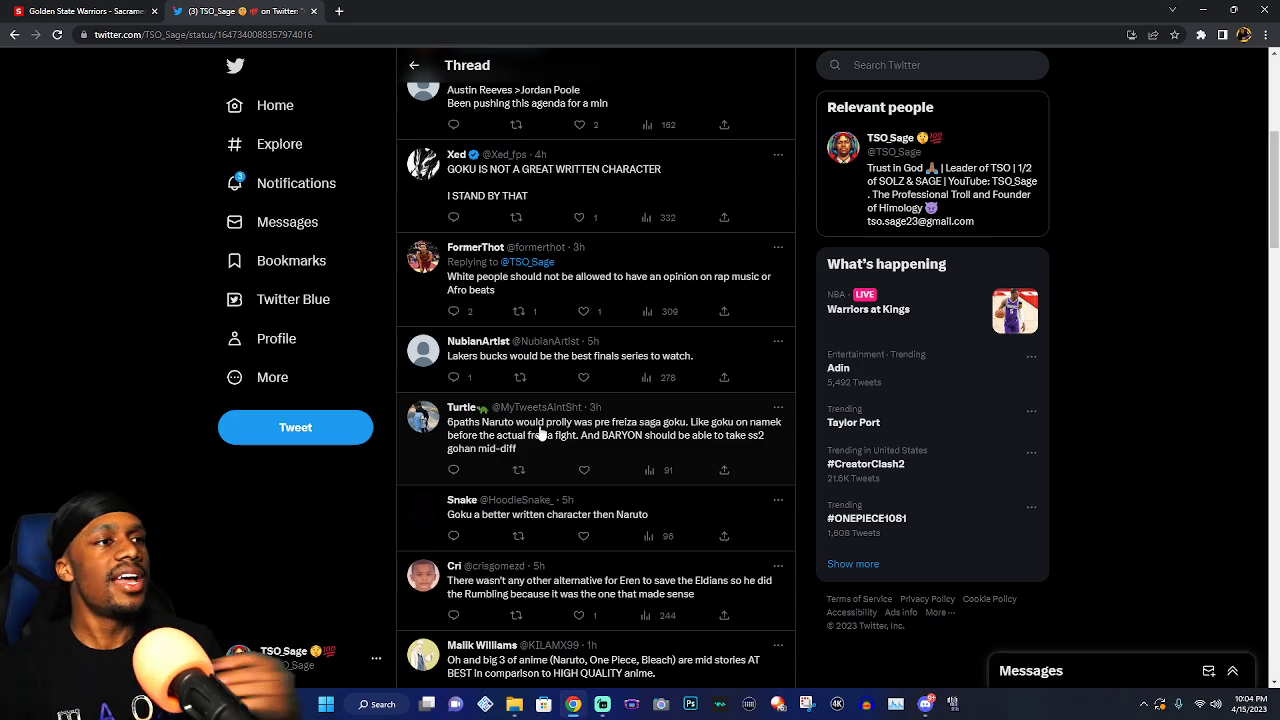
{"action": "scroll", "coordinate": [540, 432], "scroll_direction": "up", "scroll_amount": 5}
{"action": "scroll", "coordinate": [540, 300], "scroll_direction": "up", "scroll_amount": 5}
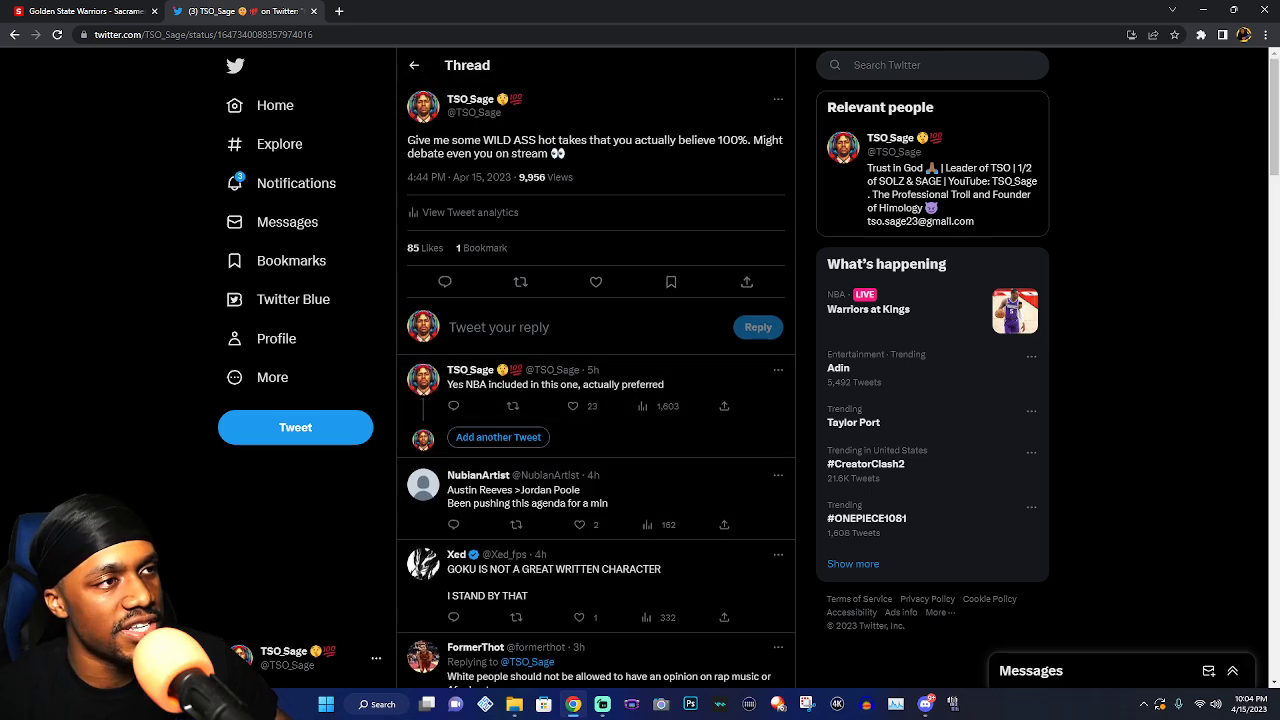
{"action": "left_click_drag", "start_coordinate": [413, 140], "coordinate": [696, 160]}
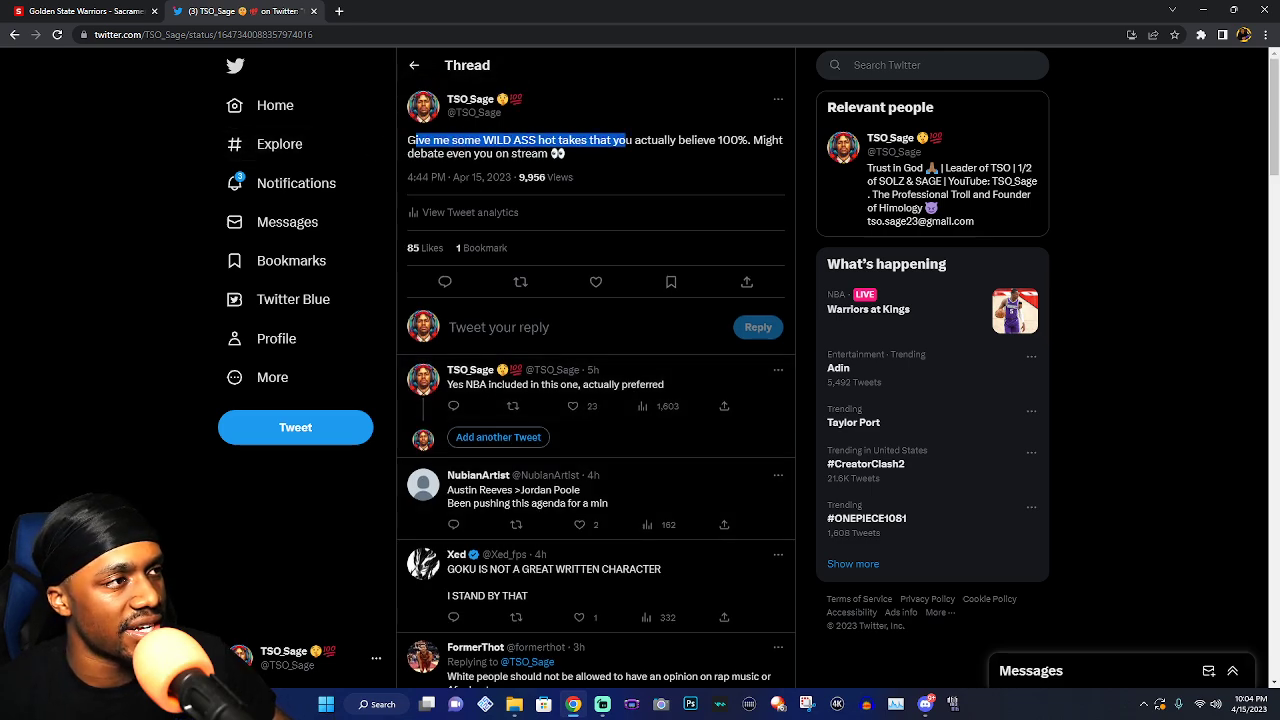
{"action": "scroll", "coordinate": [681, 374], "scroll_direction": "down", "scroll_amount": 6}
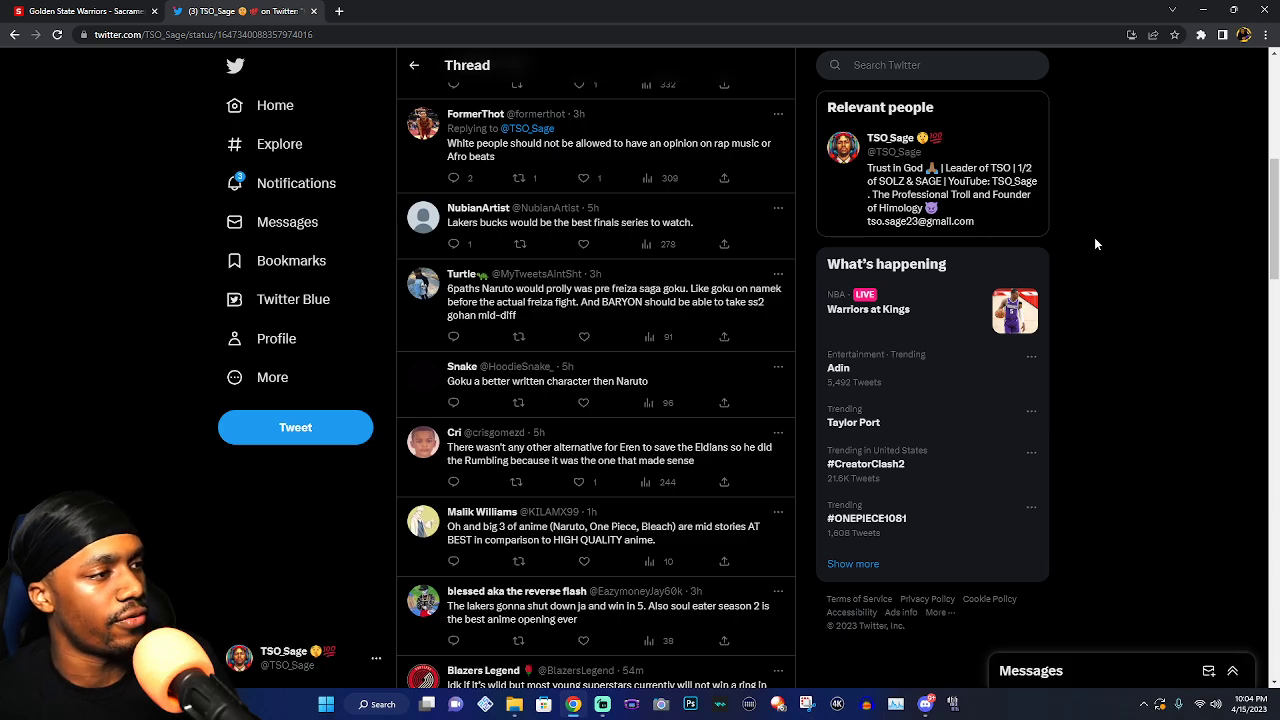
{"action": "scroll", "coordinate": [1094, 237], "scroll_direction": "down", "scroll_amount": 5}
{"action": "scroll", "coordinate": [1000, 252], "scroll_direction": "down", "scroll_amount": 2}
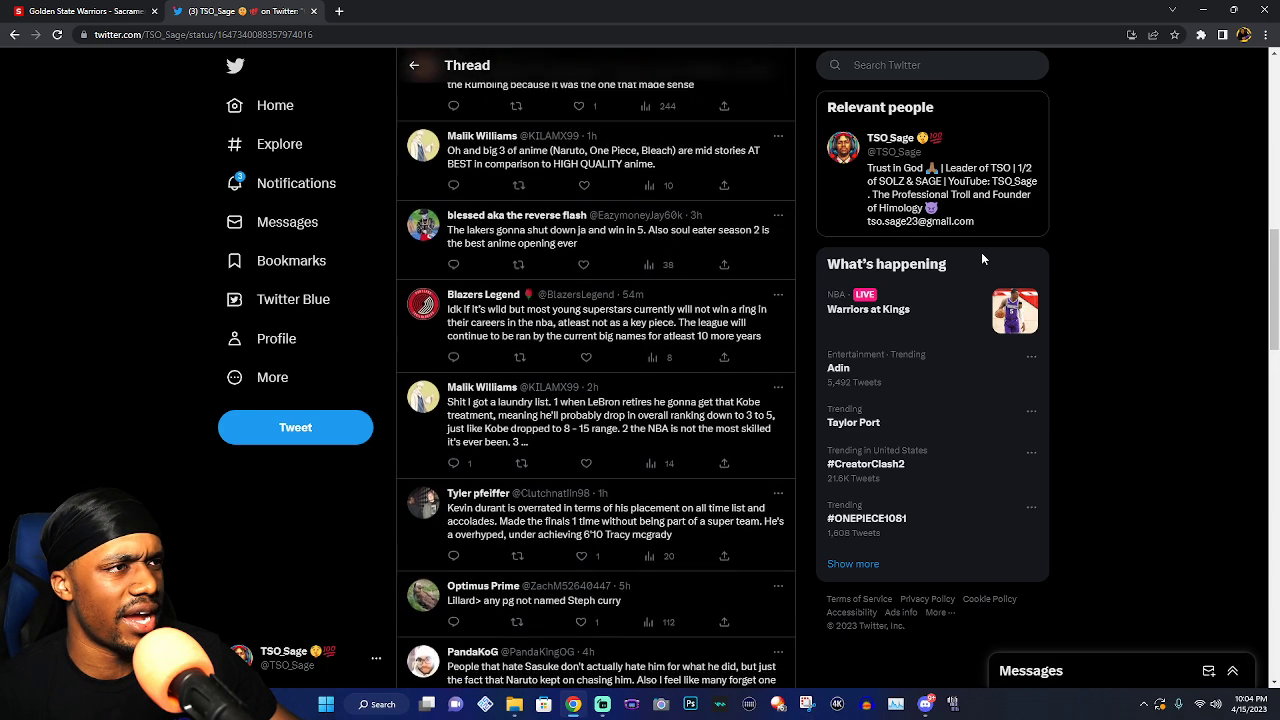
{"action": "scroll", "coordinate": [967, 255], "scroll_direction": "up", "scroll_amount": 2}
{"action": "scroll", "coordinate": [956, 255], "scroll_direction": "down", "scroll_amount": 2}
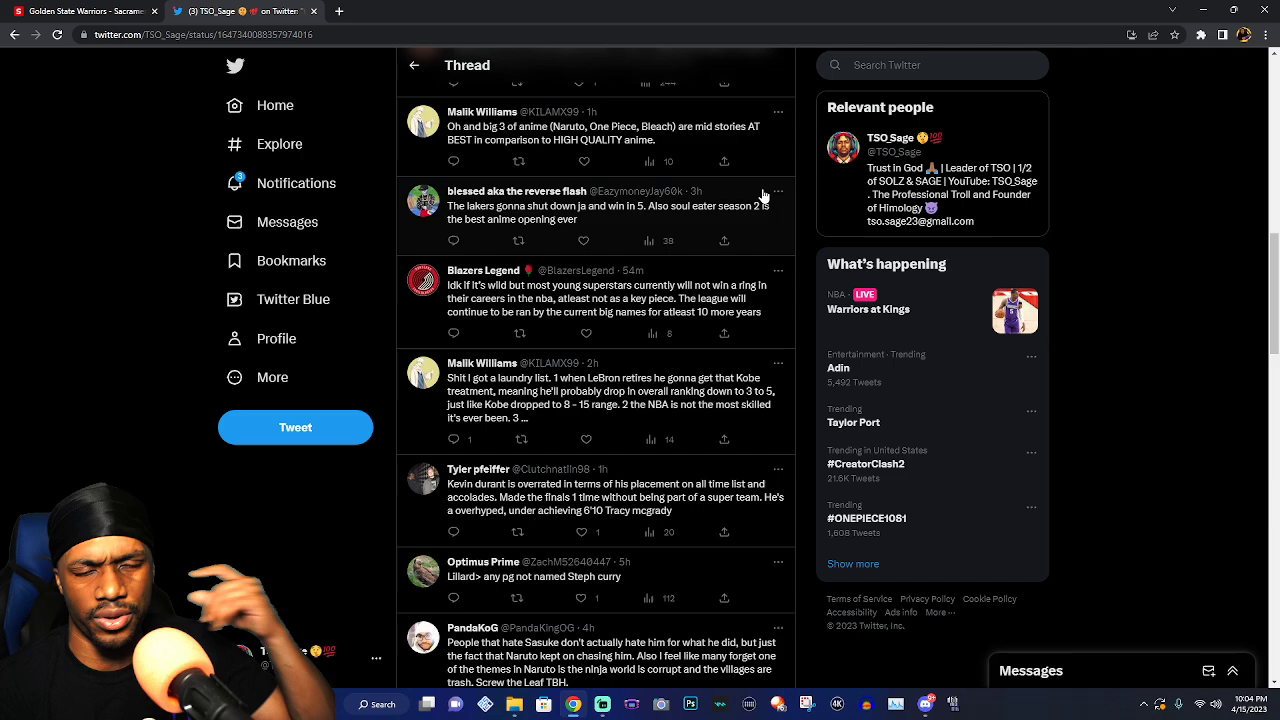